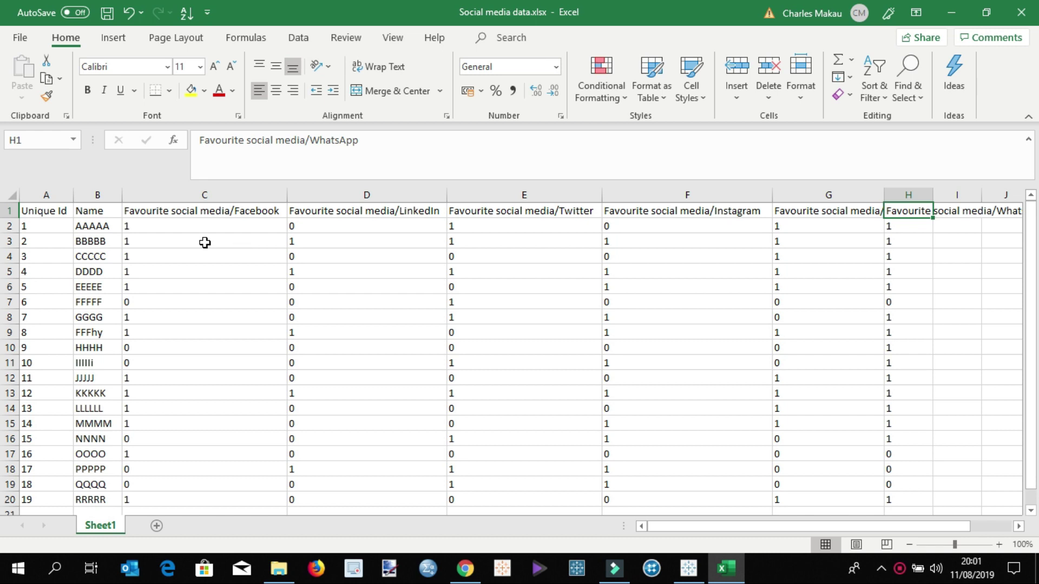
Inspect the first respondent's Unique Id, name and Facebook response in Excel.
left_click(46, 228)
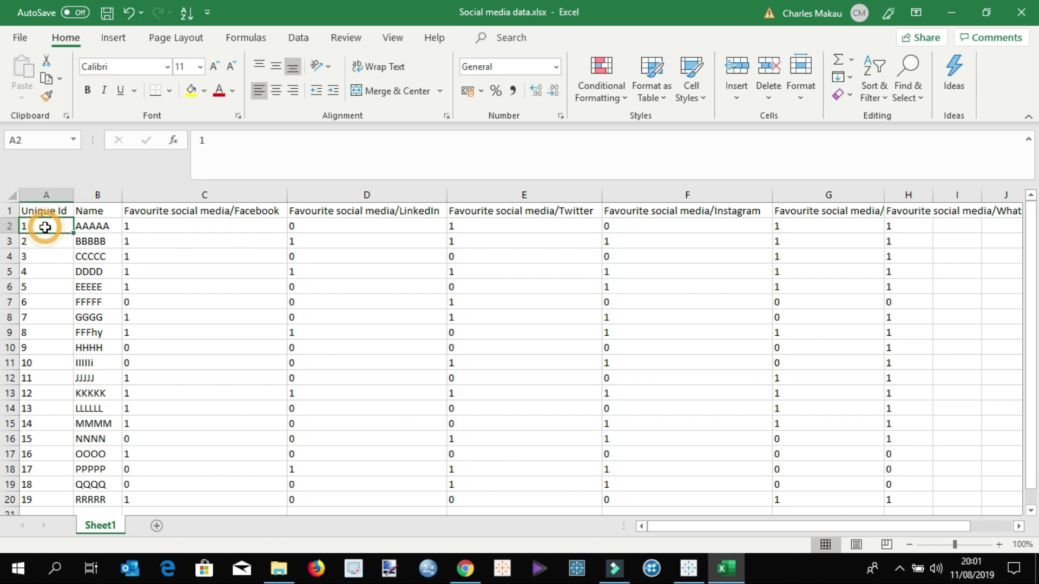
left_click(94, 226)
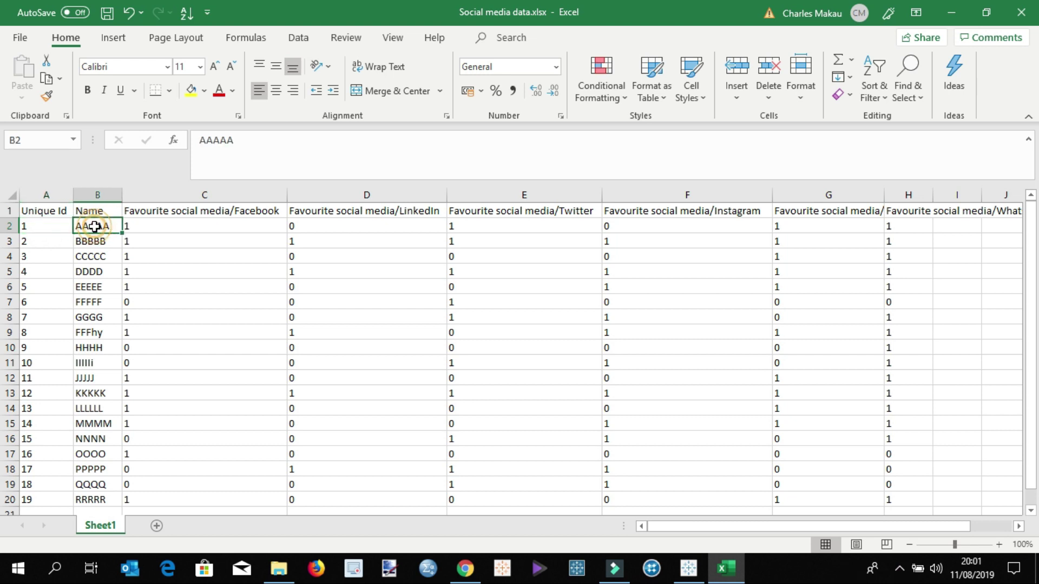
left_click(213, 224)
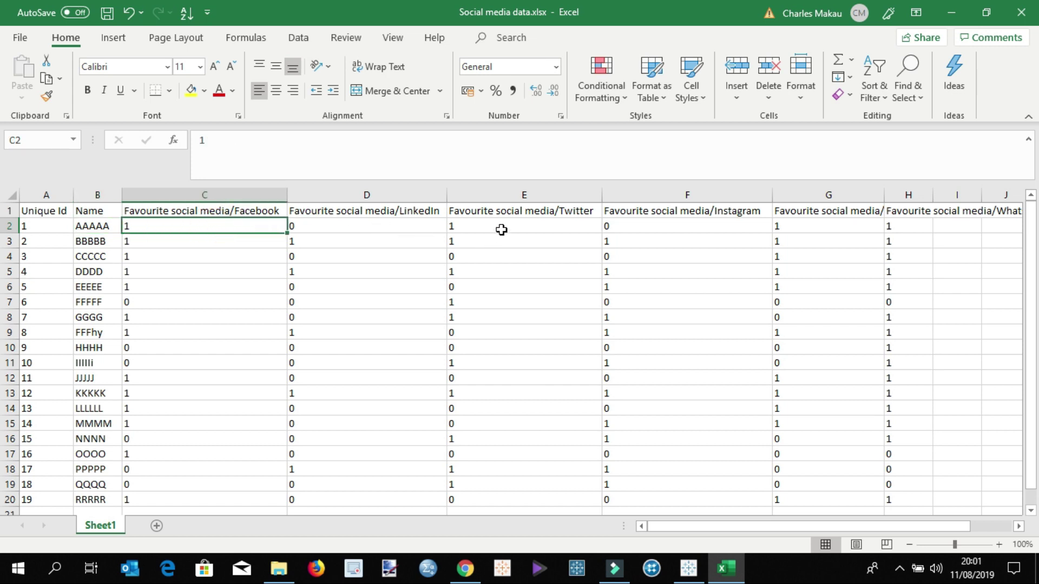
Read the Twitter, Youtube and WhatsApp column headings, then bring up Tableau.
left_click(504, 213)
left_click(810, 210)
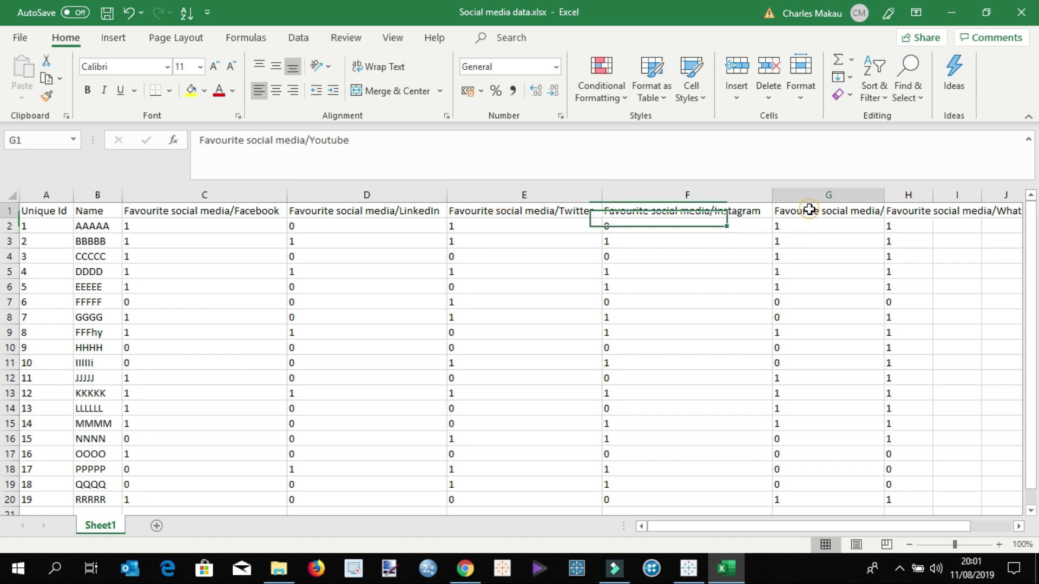
left_click(900, 211)
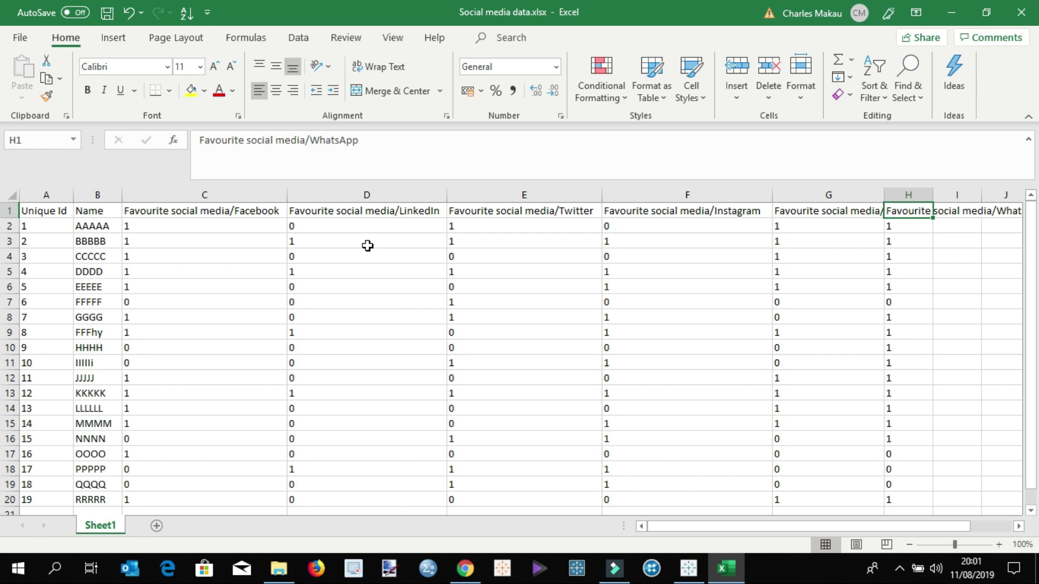
left_click(688, 568)
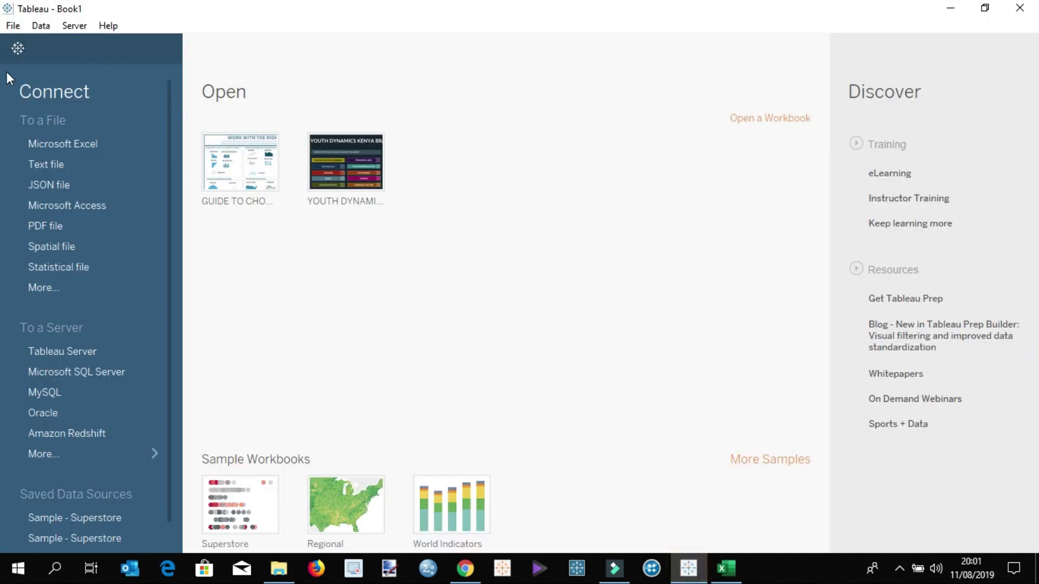
Connect Tableau to the Excel workbook Social media data.xlsx.
left_click(62, 144)
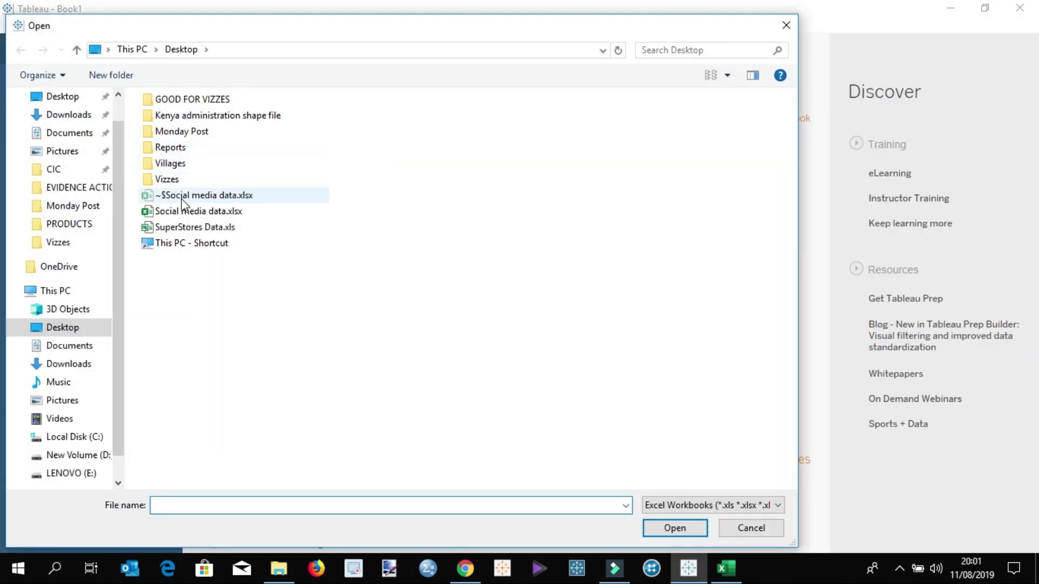
left_click(185, 211)
left_click(673, 529)
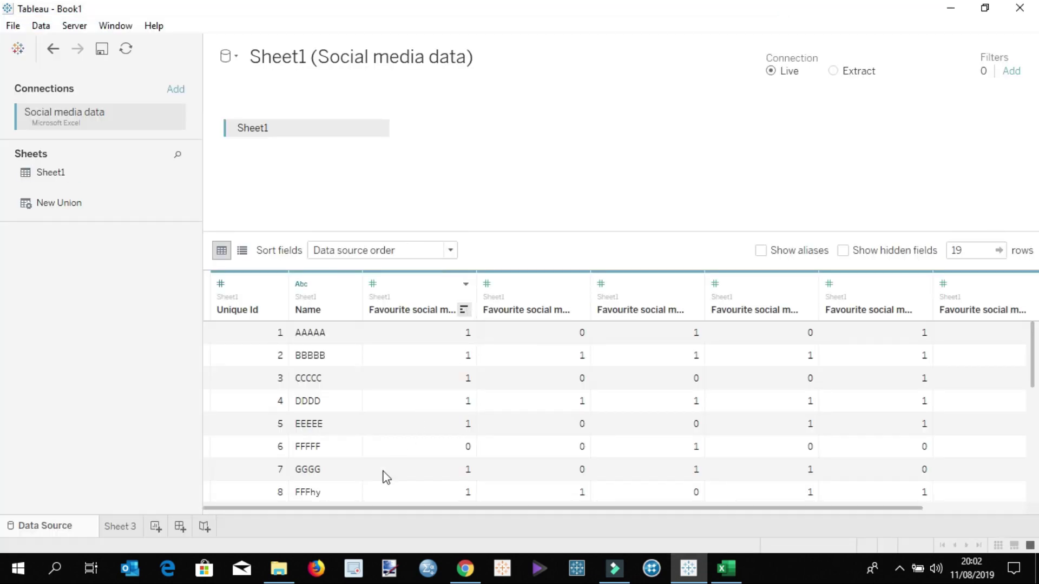
left_click_drag(348, 509, 601, 511)
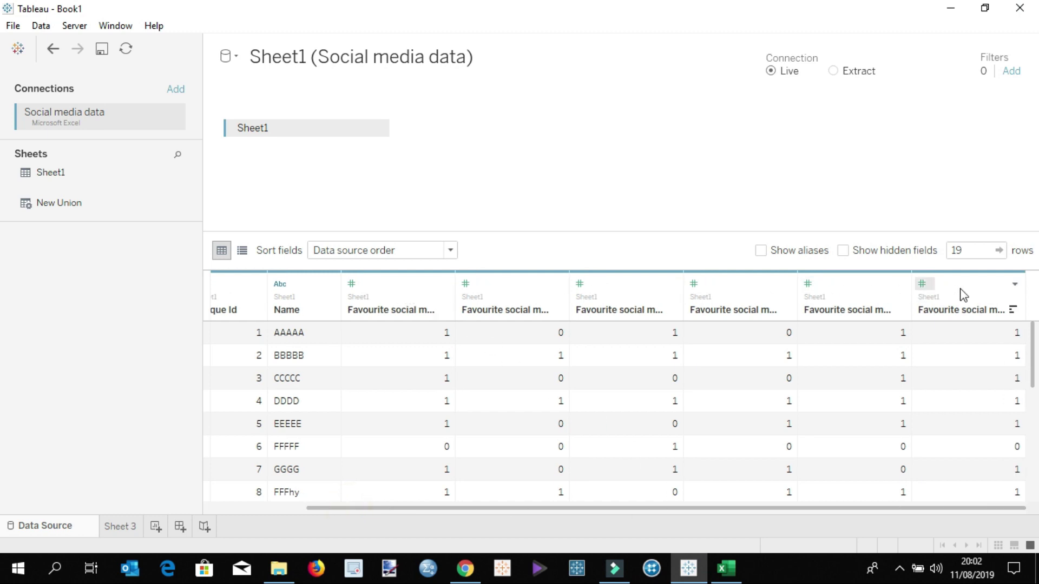
mouse_move(391, 307)
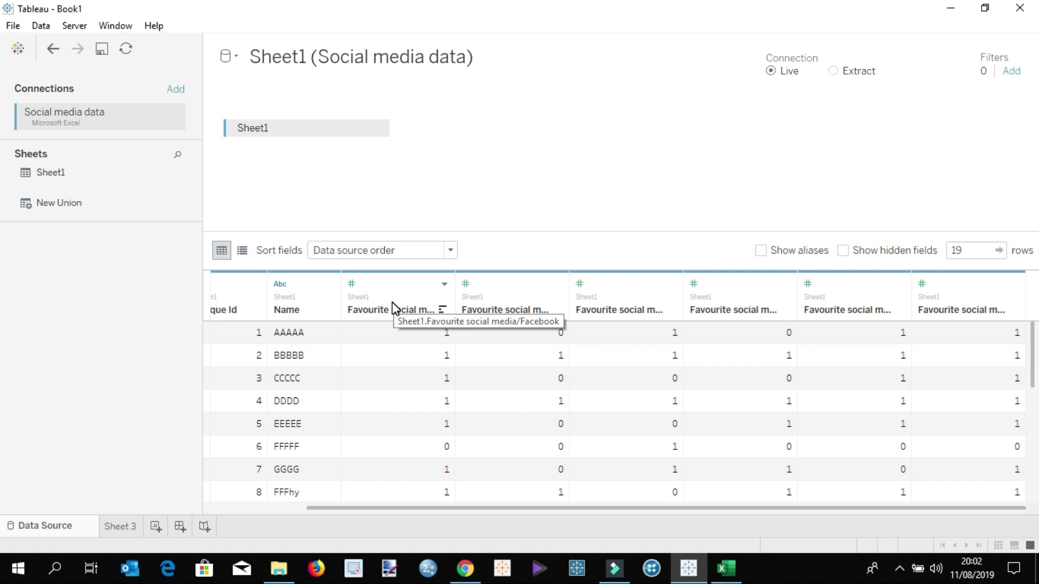
Select the Favourite social media columns from Facebook through LinkedIn in the data preview.
left_click(412, 291)
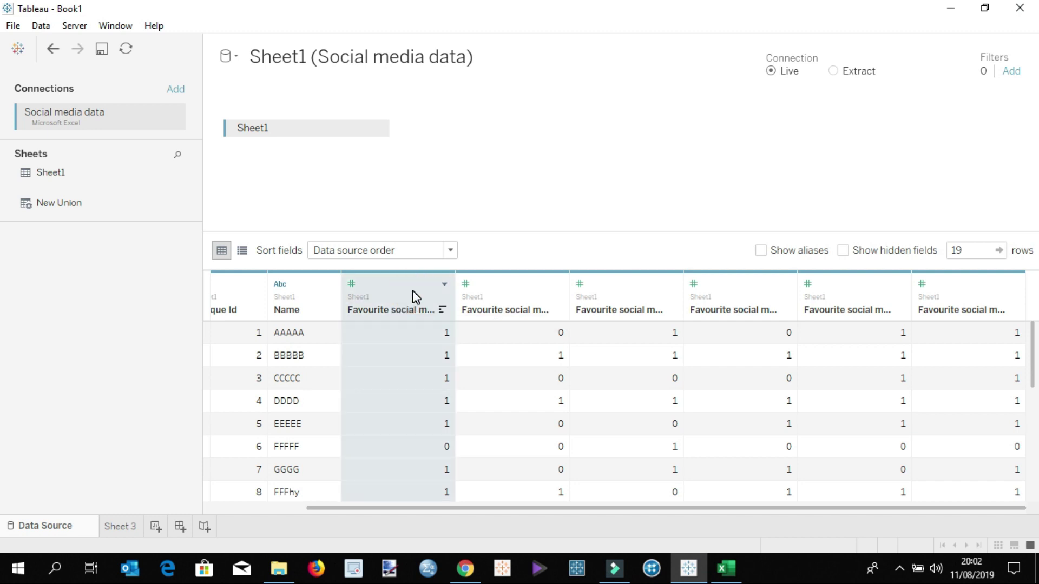
left_click(996, 290, "shift")
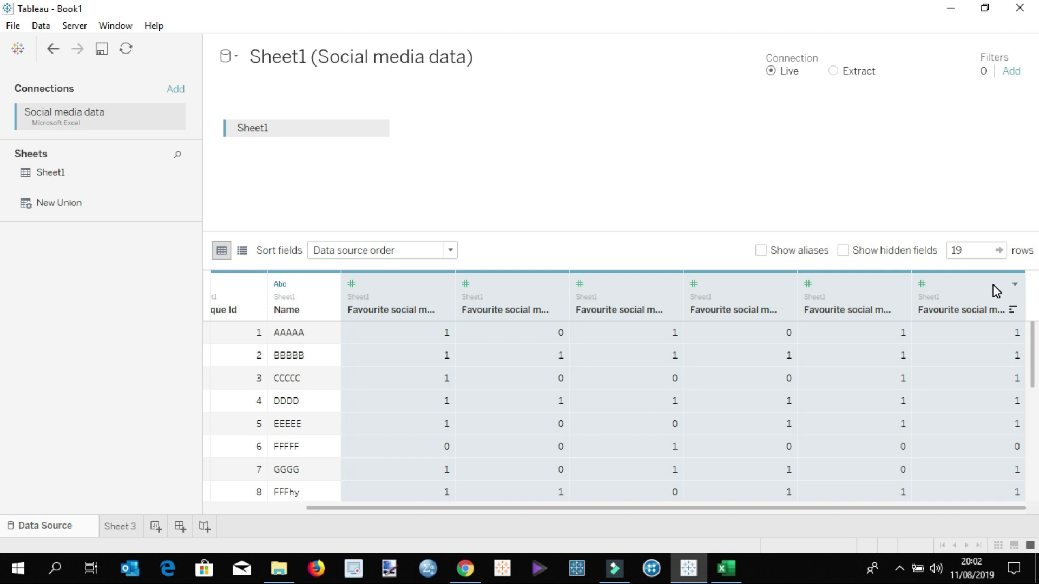
Pivot the selected columns and widen Pivot Field Names to show full platform names.
left_click(1014, 285)
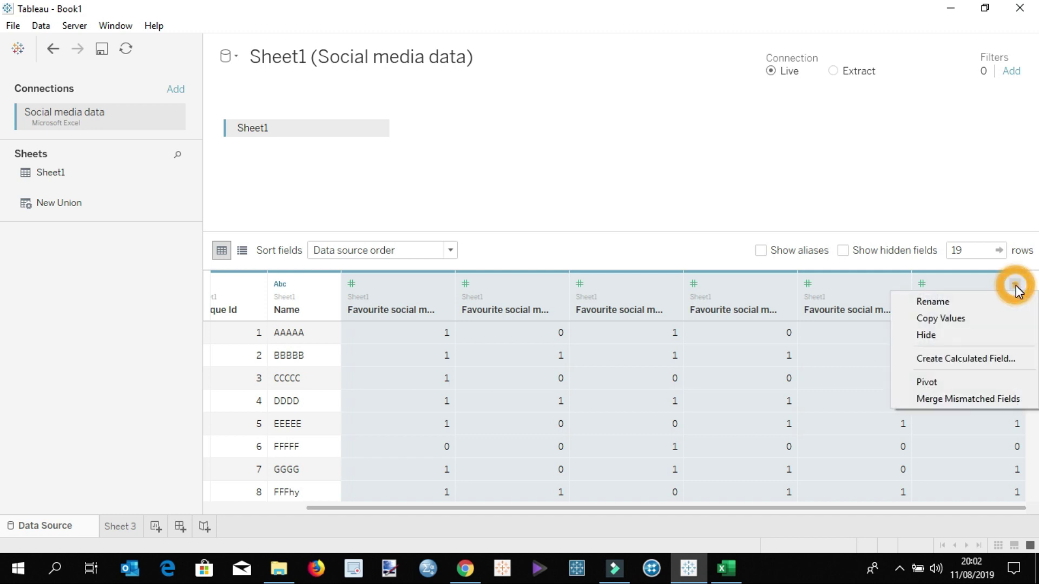
left_click(927, 381)
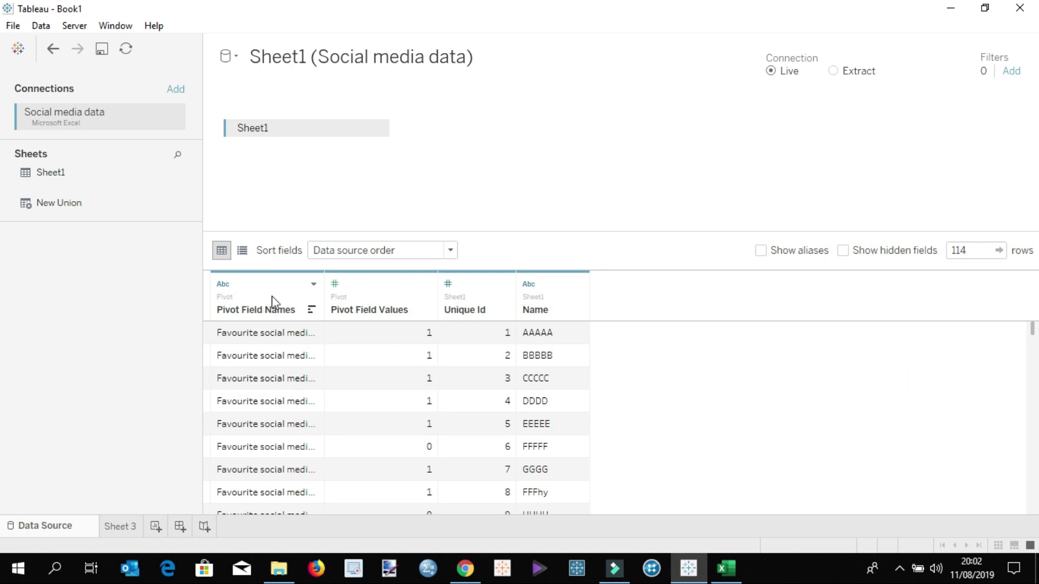
left_click_drag(323, 293, 429, 297)
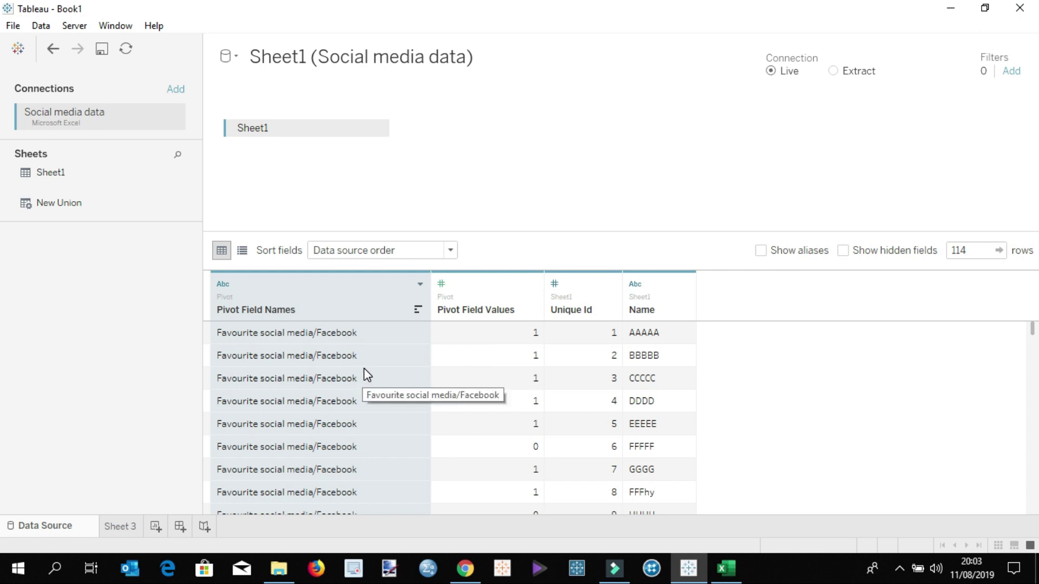
scroll(363, 374, "down", 2)
scroll(358, 406, "down", 2)
scroll(354, 431, "down", 3)
scroll(350, 439, "down", 1)
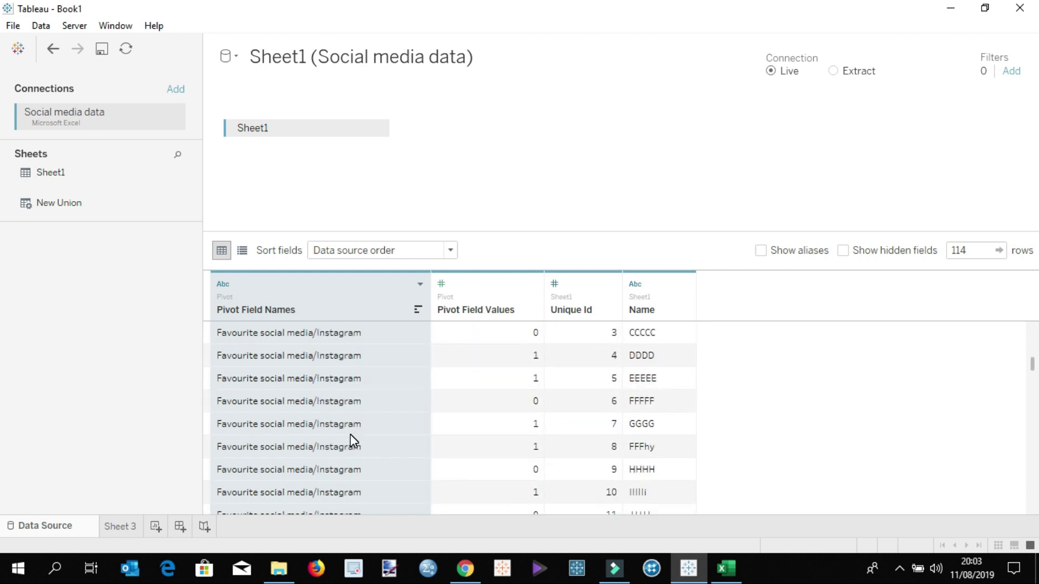
scroll(350, 439, "down", 3)
scroll(362, 455, "up", 3)
scroll(368, 424, "up", 4)
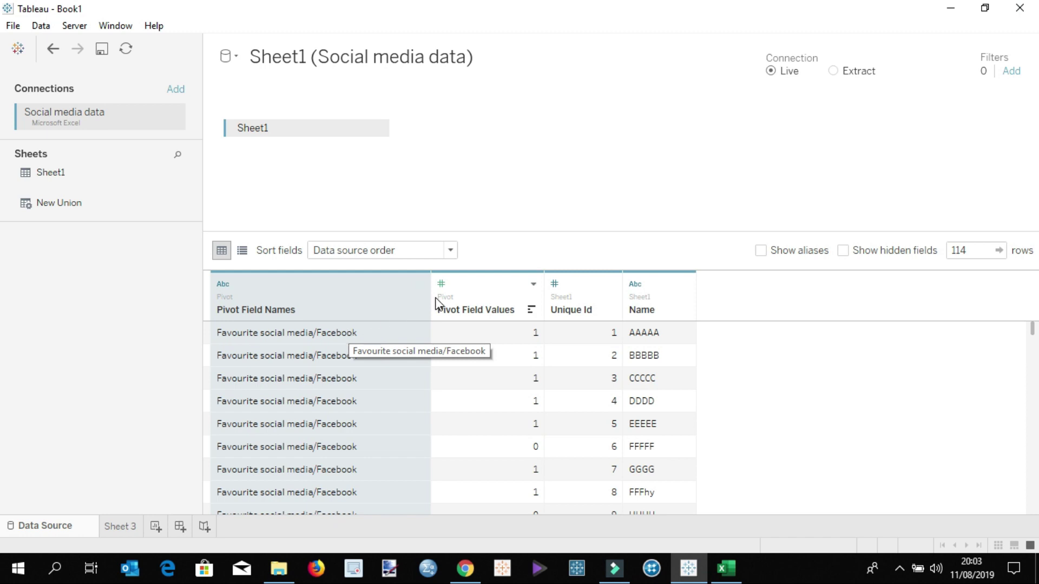
Custom-split Pivot Field Names on '/', keeping the last 1 column as platform names.
left_click(421, 284)
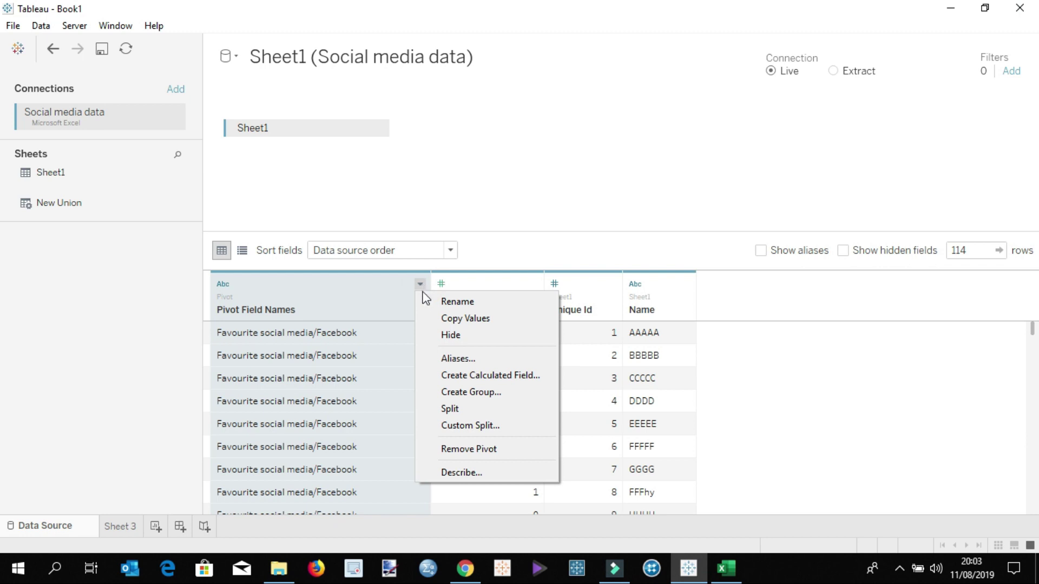
left_click(455, 428)
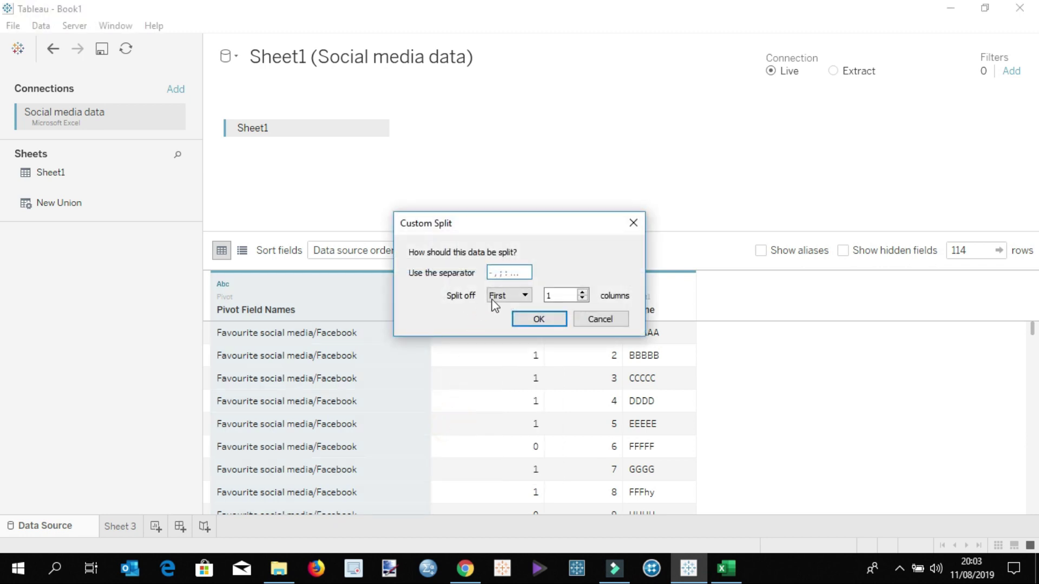
left_click(514, 271)
type("/")
left_click(523, 296)
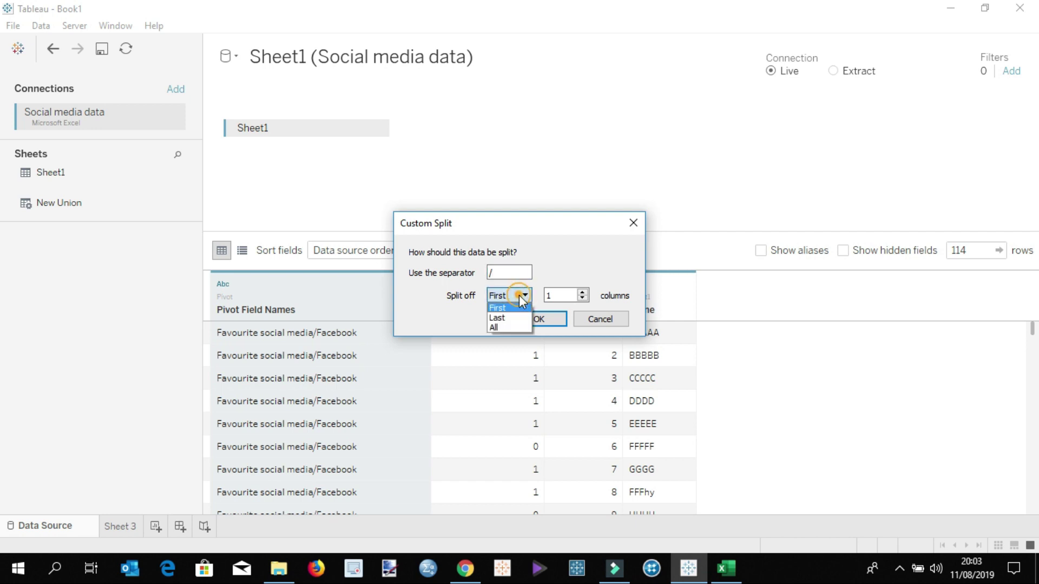
left_click(538, 319)
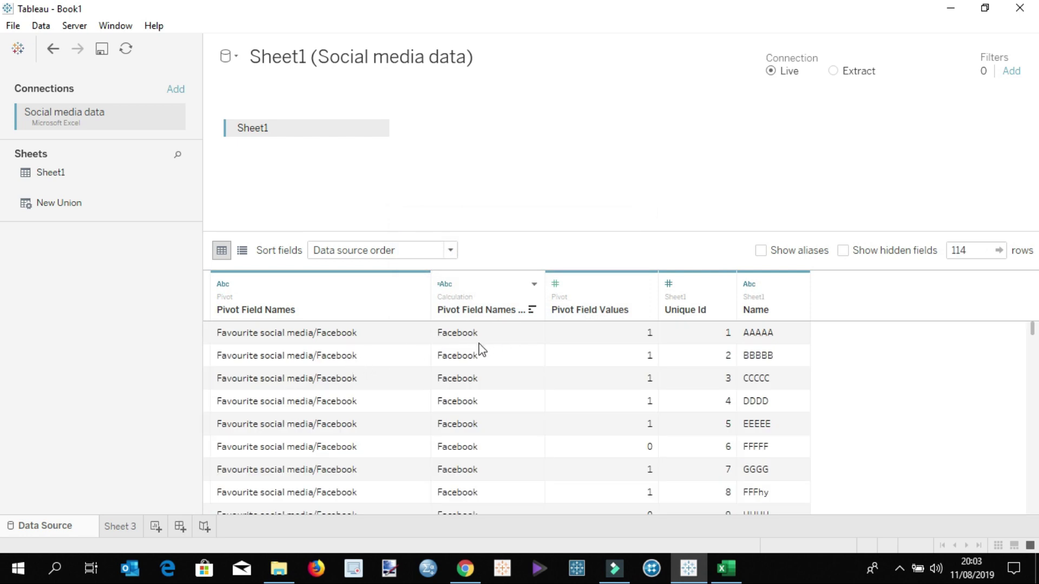
mouse_move(475, 346)
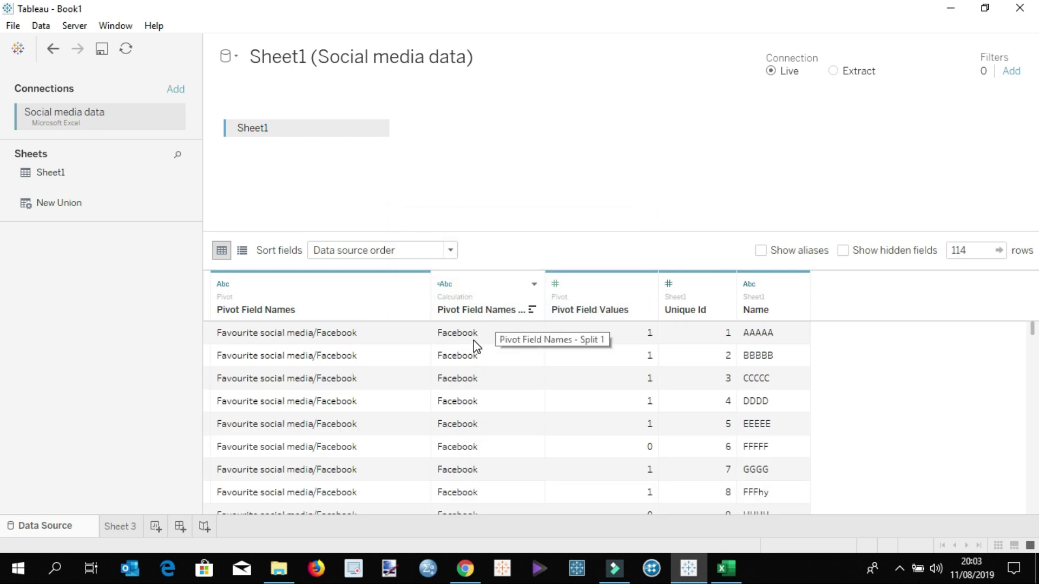
Rename the new split column to 'Social media'.
double_click(489, 312)
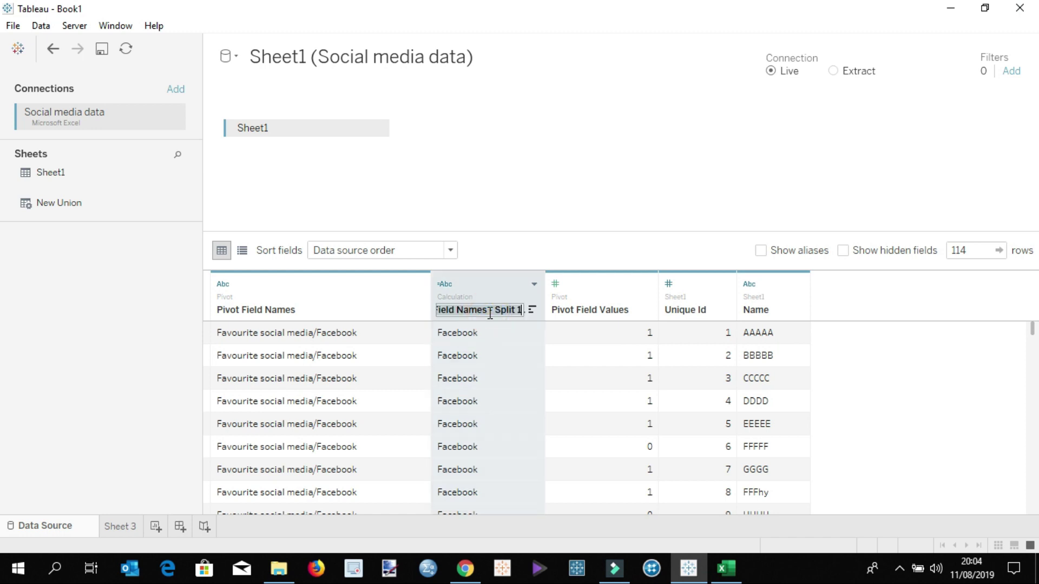
key("BackSpace")
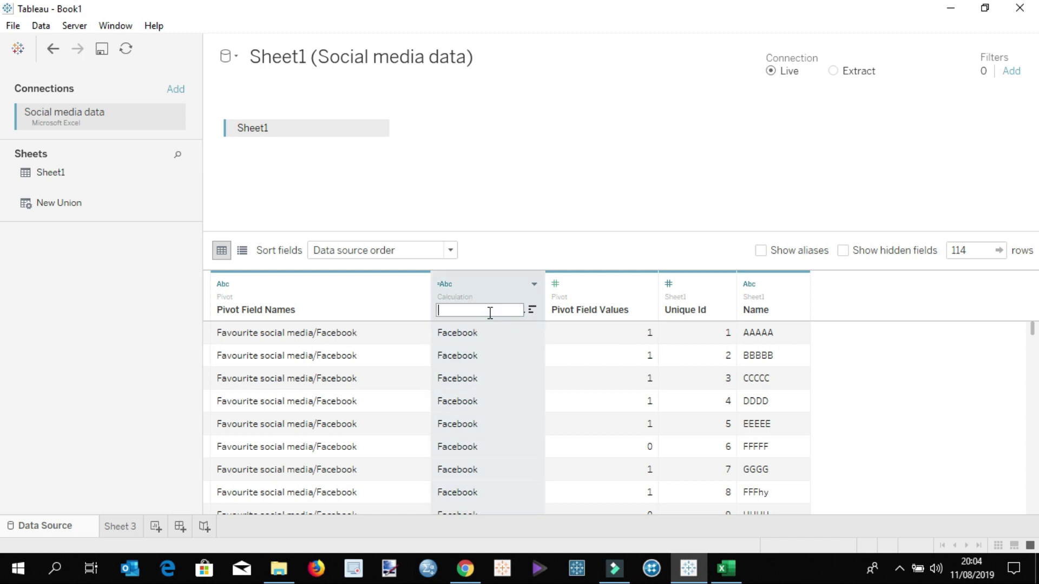
type("Social ")
type("media")
left_click(589, 313)
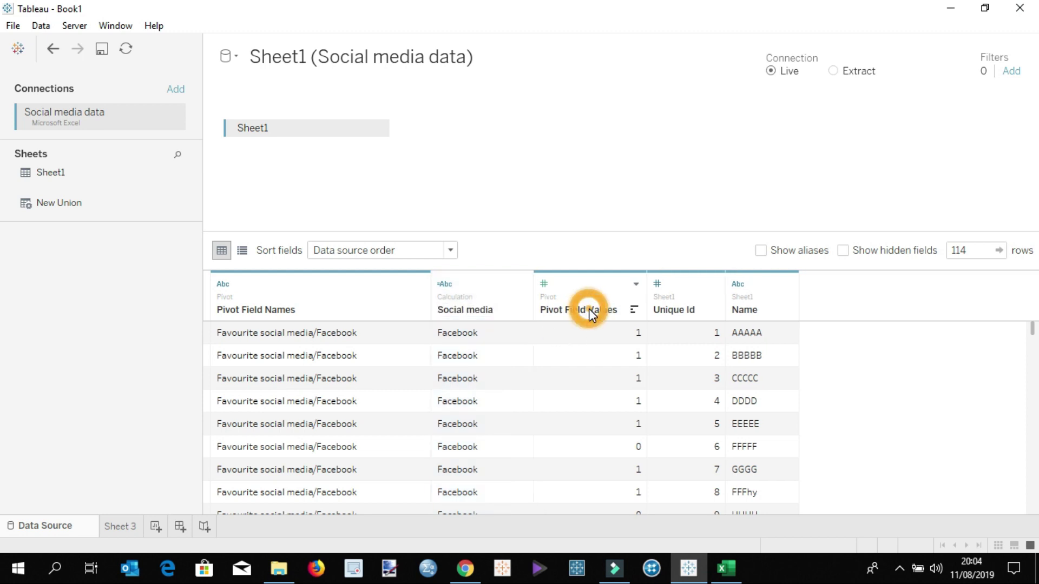
Rename the Pivot Field Values column to 'Values'.
double_click(590, 313)
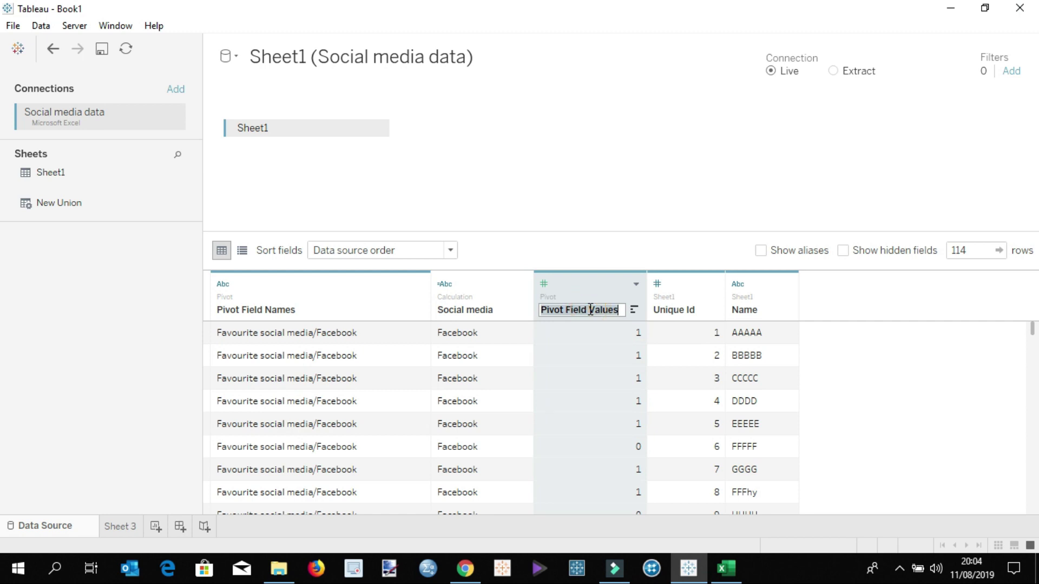
key("BackSpace")
type("Valu")
type("es")
key("Return")
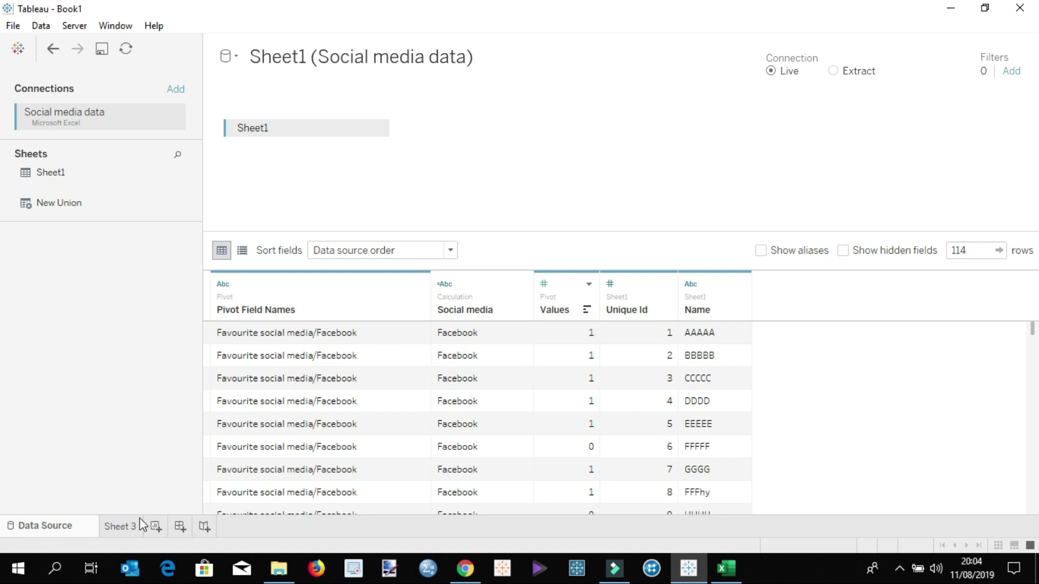
left_click(121, 526)
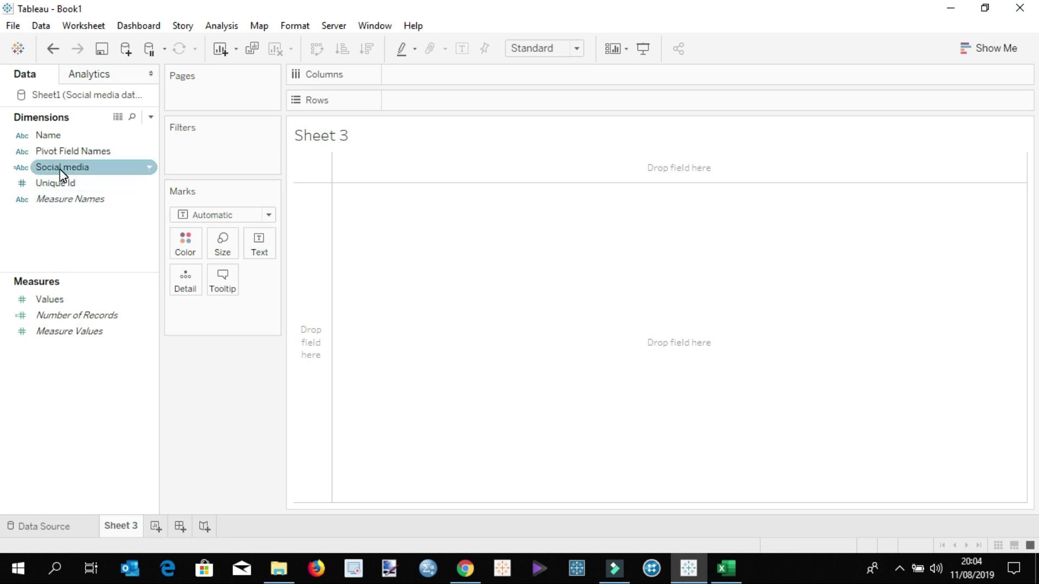
Place Social media on Rows and SUM(Values) on Columns as horizontal bars.
left_click_drag(60, 169, 400, 109)
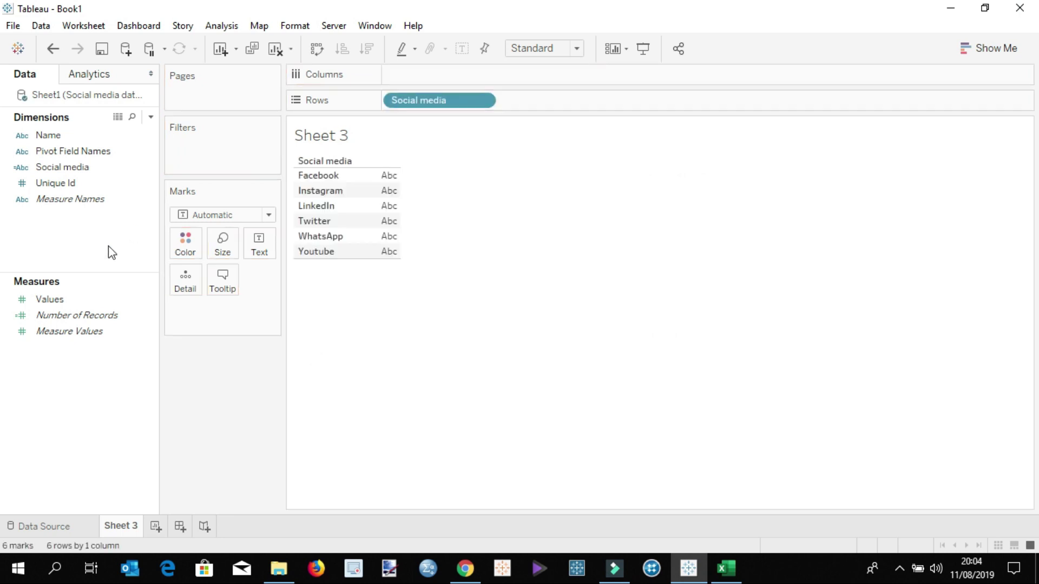
left_click_drag(74, 303, 439, 76)
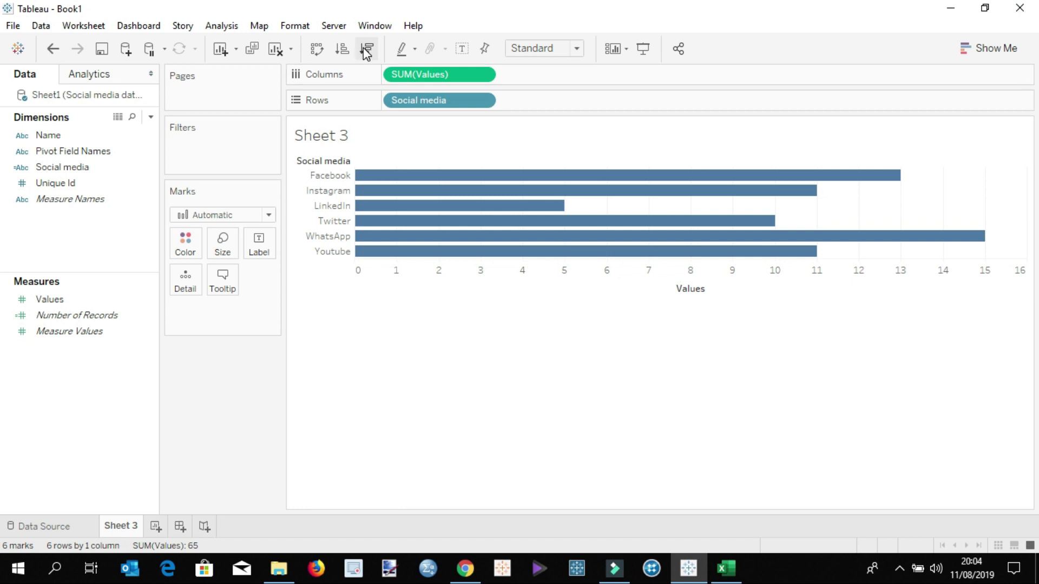
Sort the bars descending and show mark labels with each platform's count.
left_click(367, 48)
left_click(462, 48)
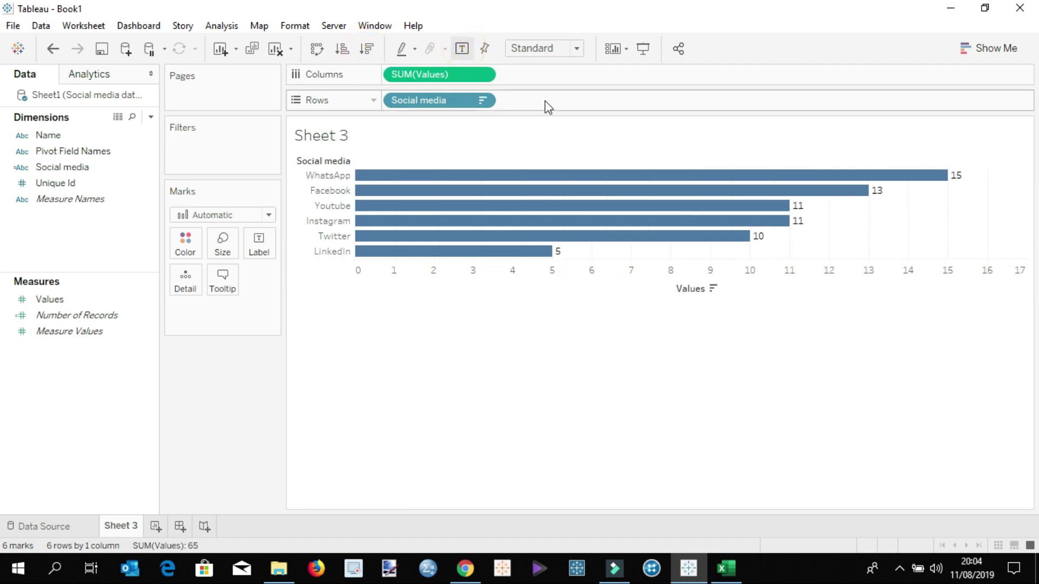